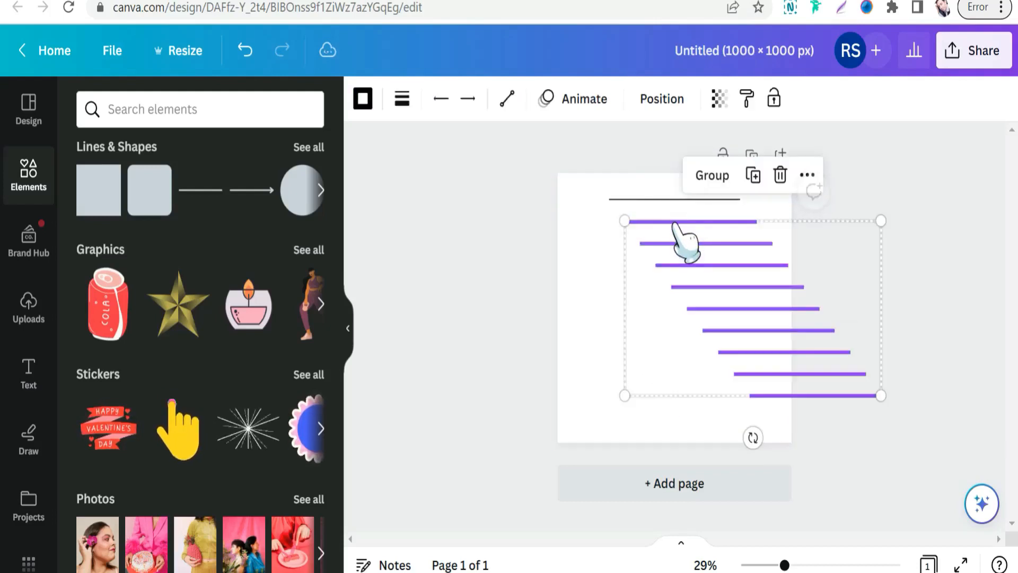
- Tidy up the nine selected staggered lines into an even stack and align it beneath the top line on page 1
left_click(663, 101)
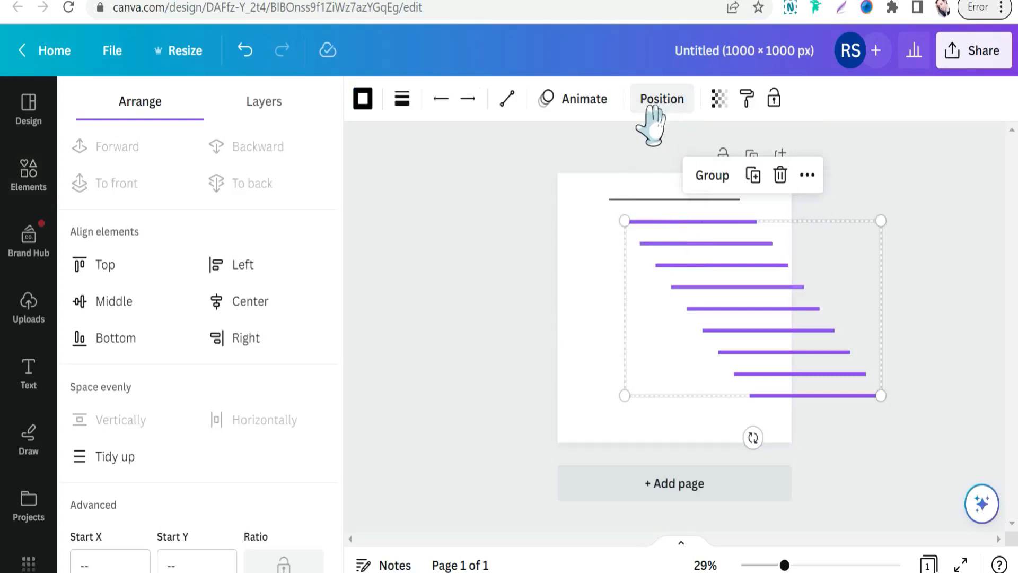
left_click(116, 460)
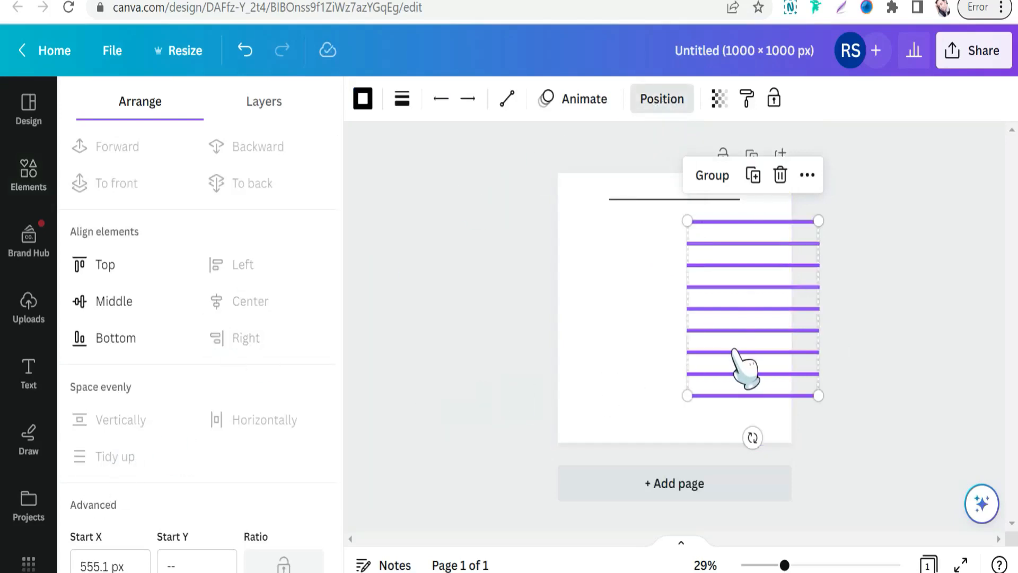
left_click_drag(734, 351, 660, 345)
left_click(583, 249)
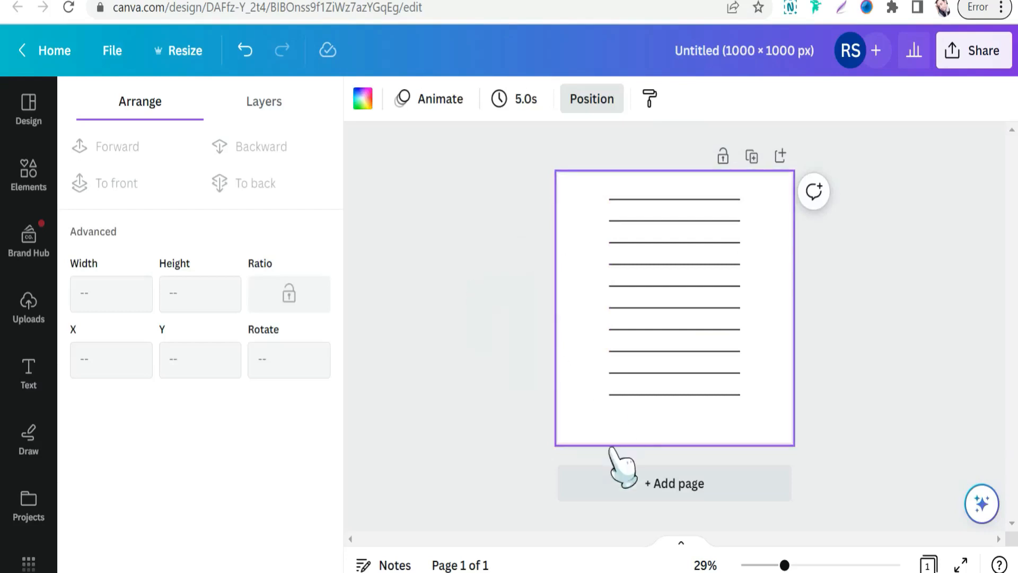
- Add a second page and switch its background from a solid colour to a gradient
left_click(635, 483)
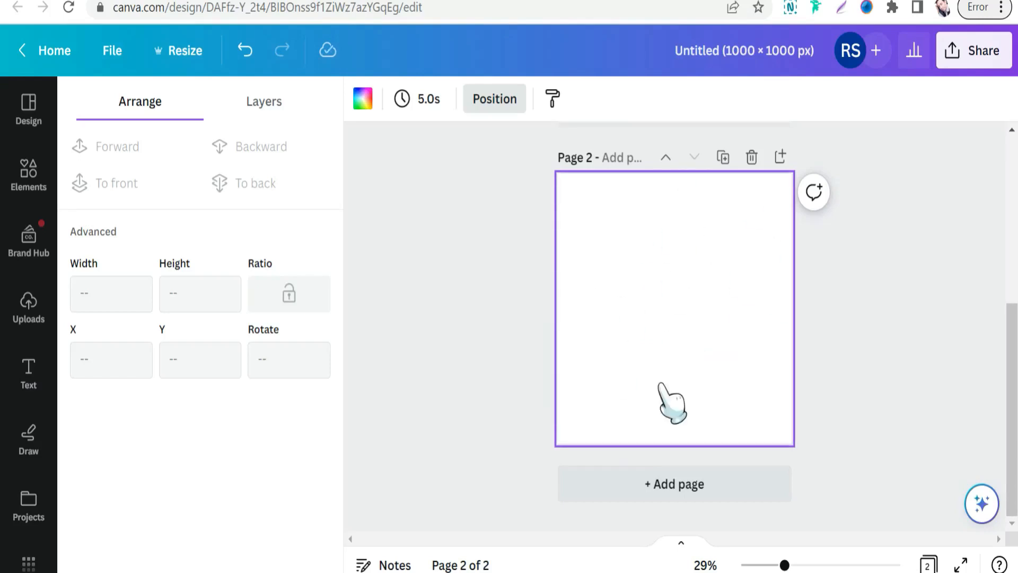
left_click(362, 101)
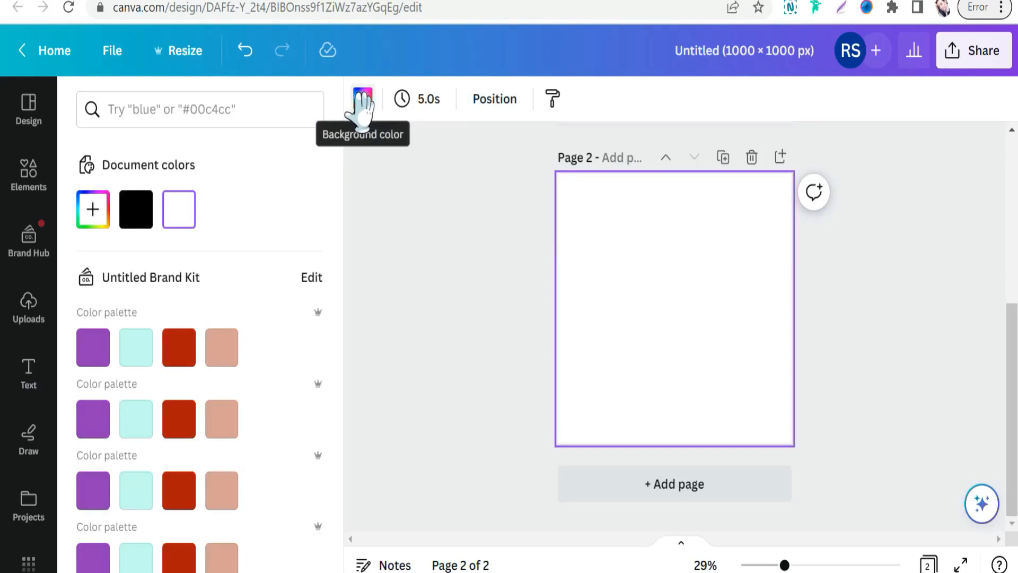
left_click(93, 209)
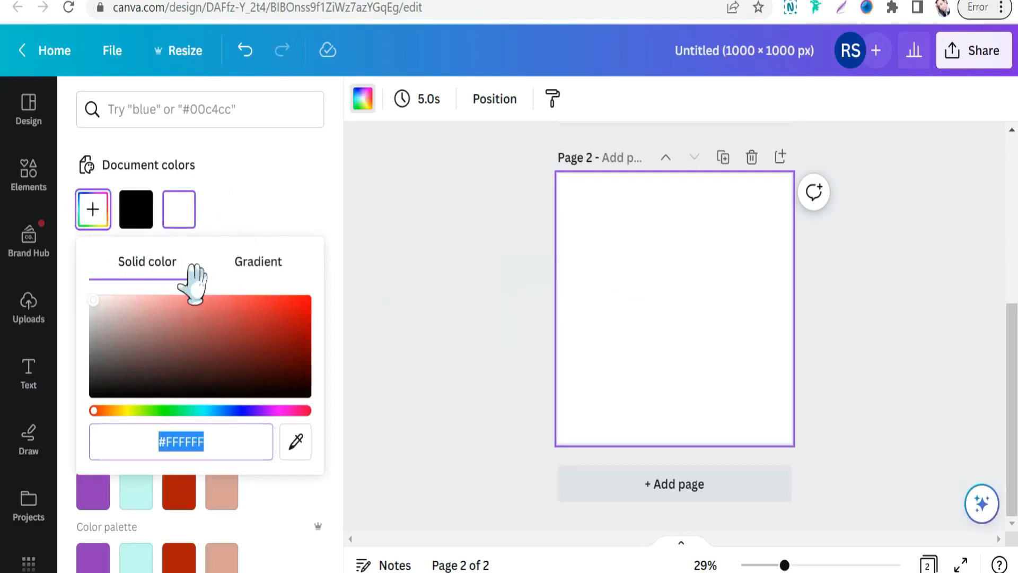
left_click(259, 278)
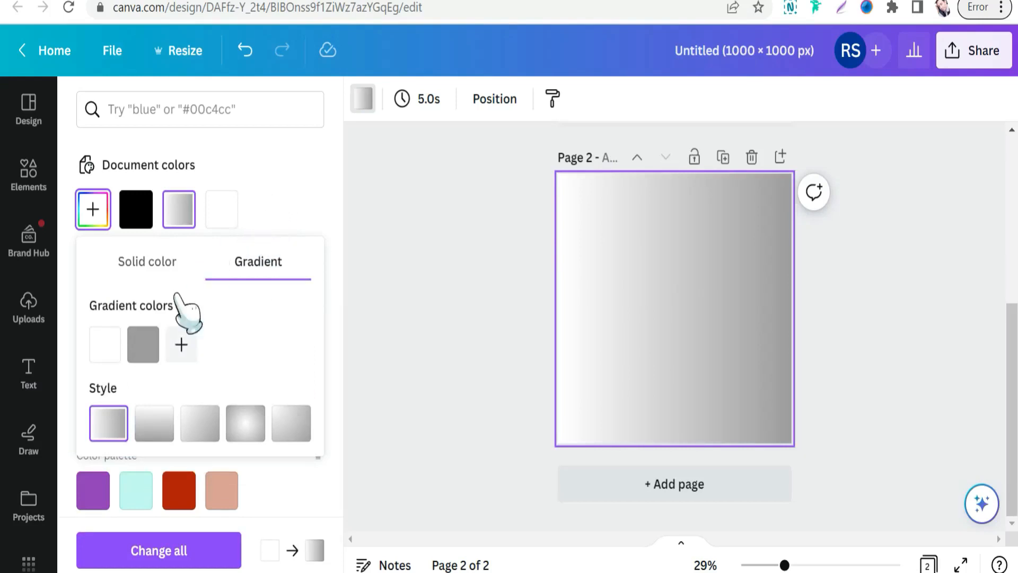
- Set the background gradient's first colour to red #DF5151 and its second colour to green #92D46A
left_click(108, 346)
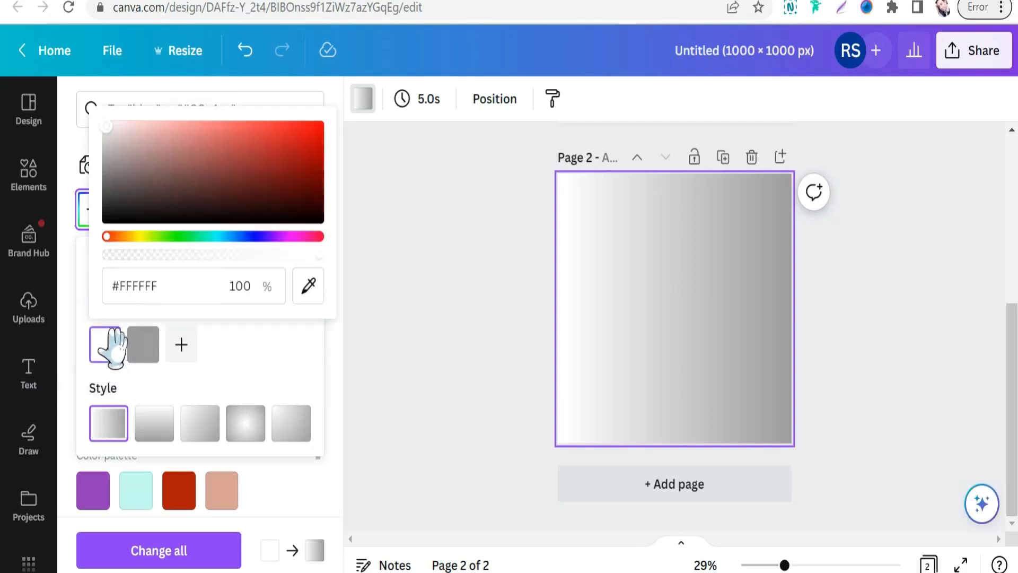
left_click(244, 136)
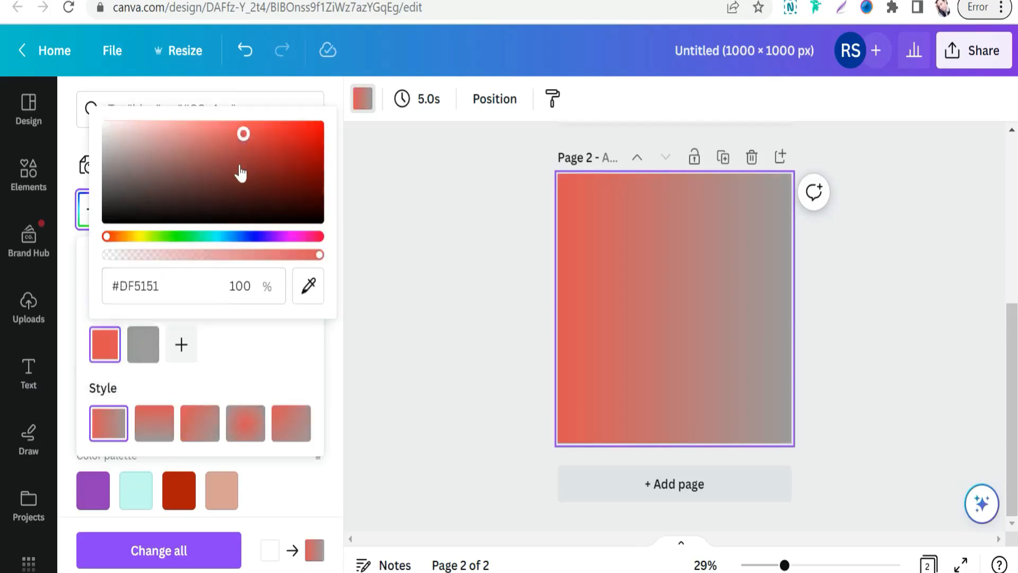
left_click(143, 344)
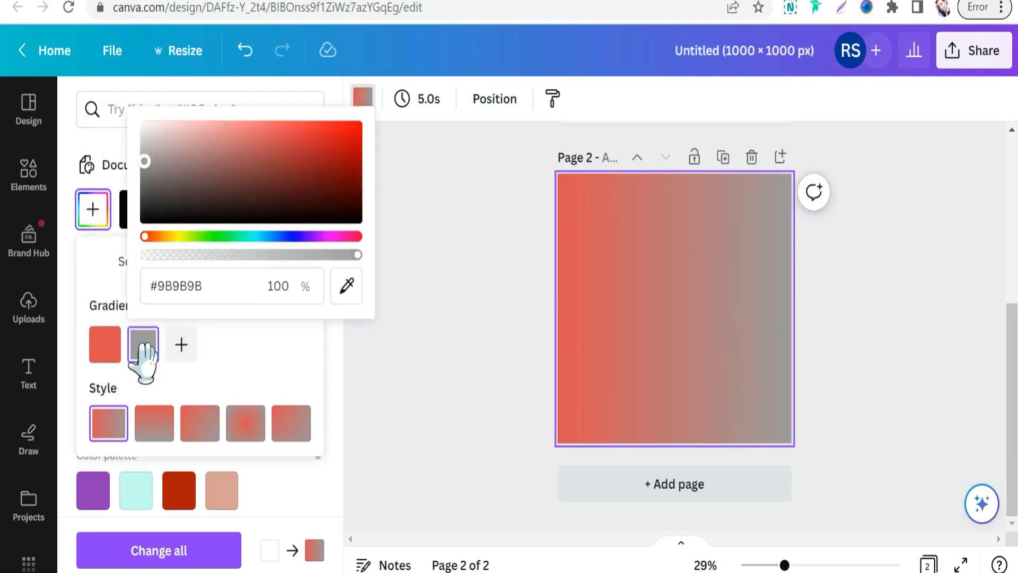
left_click_drag(191, 236, 202, 235)
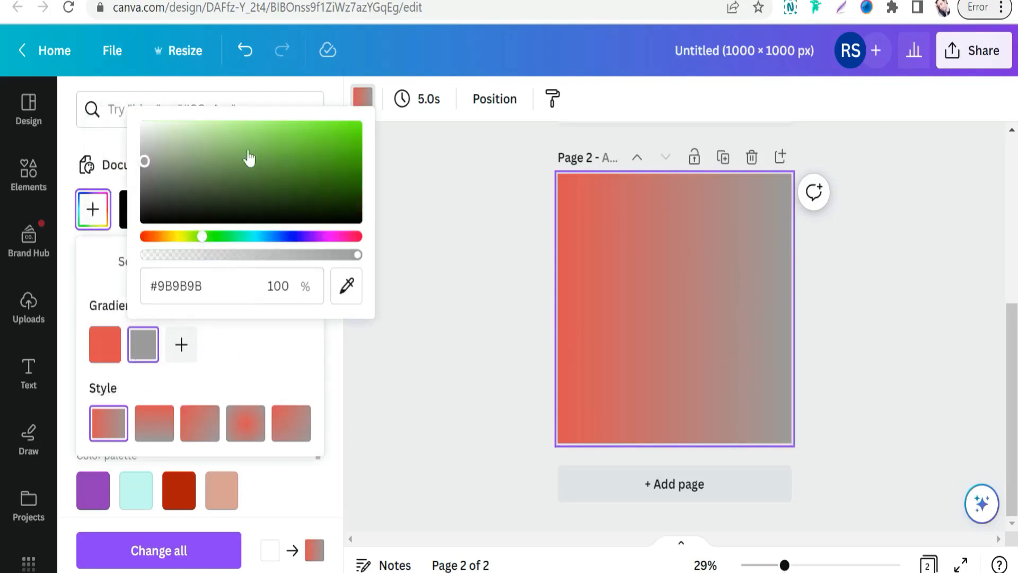
left_click(251, 138)
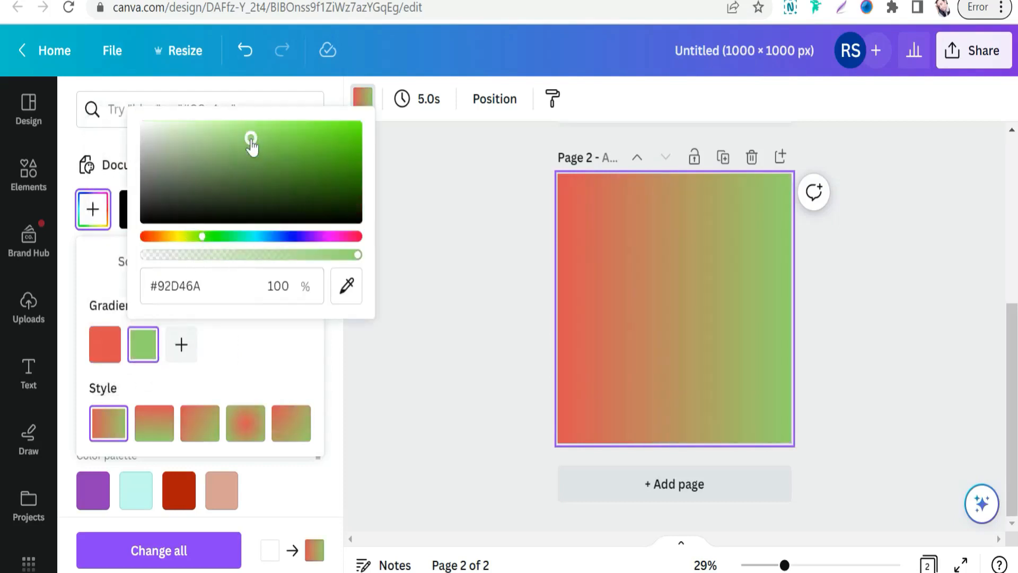
- Add a third colour, blue #4150D1, to the page background gradient
left_click(181, 346)
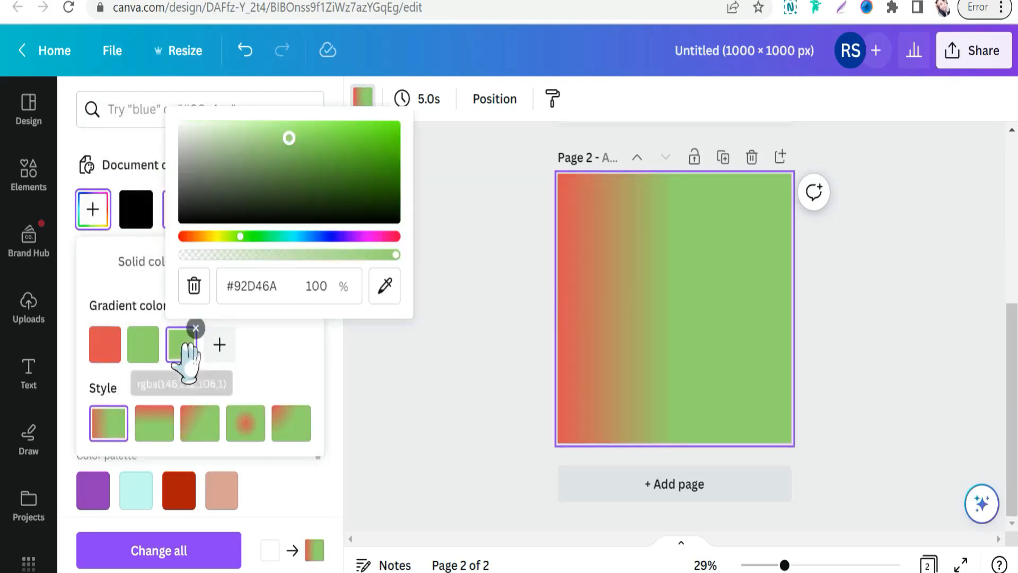
left_click(321, 236)
left_click(331, 139)
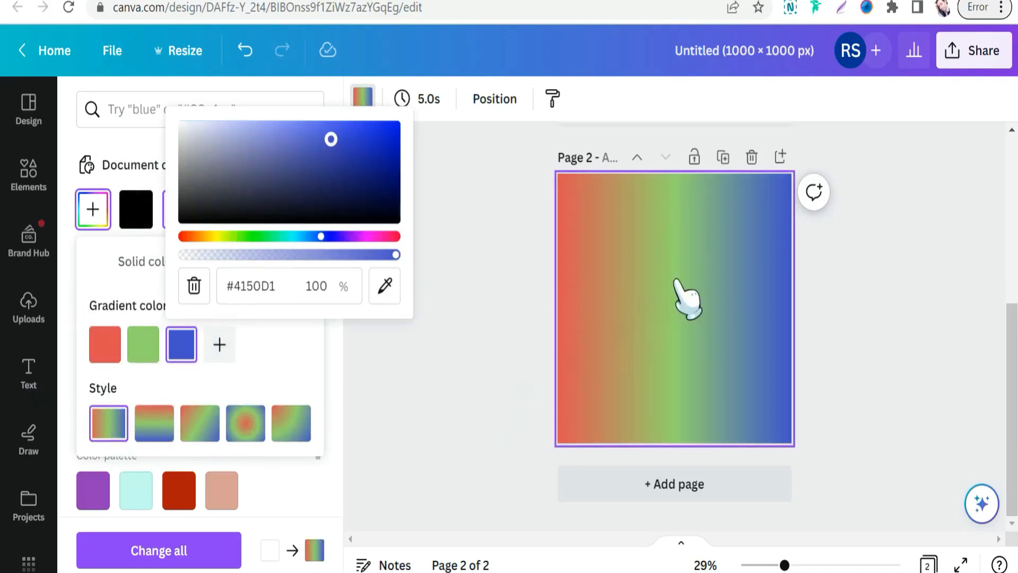
- Try the available gradient styles on page 2 and finish with the radial style spreading from the upper-left corner
left_click(103, 435)
left_click(155, 424)
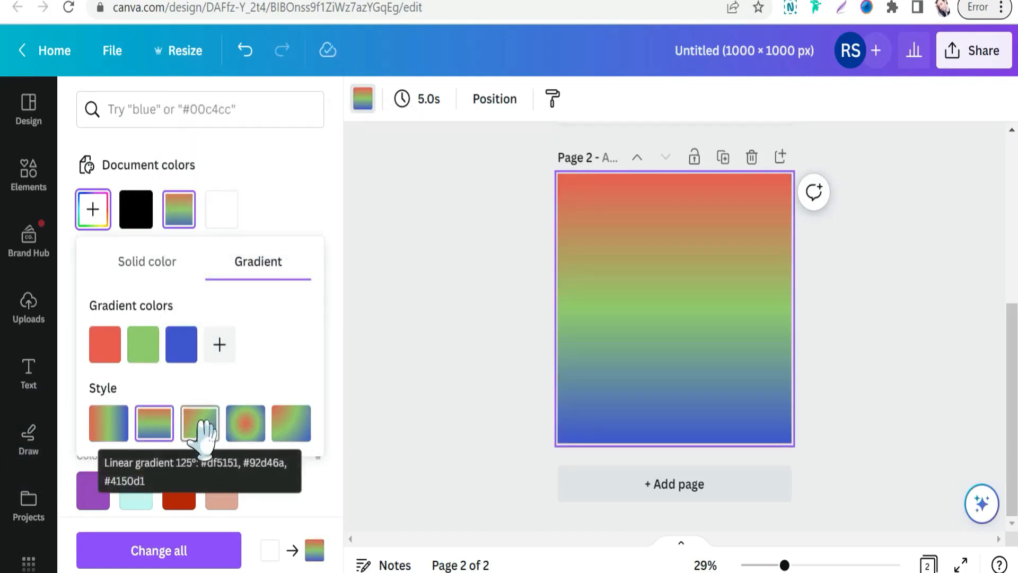
left_click(209, 424)
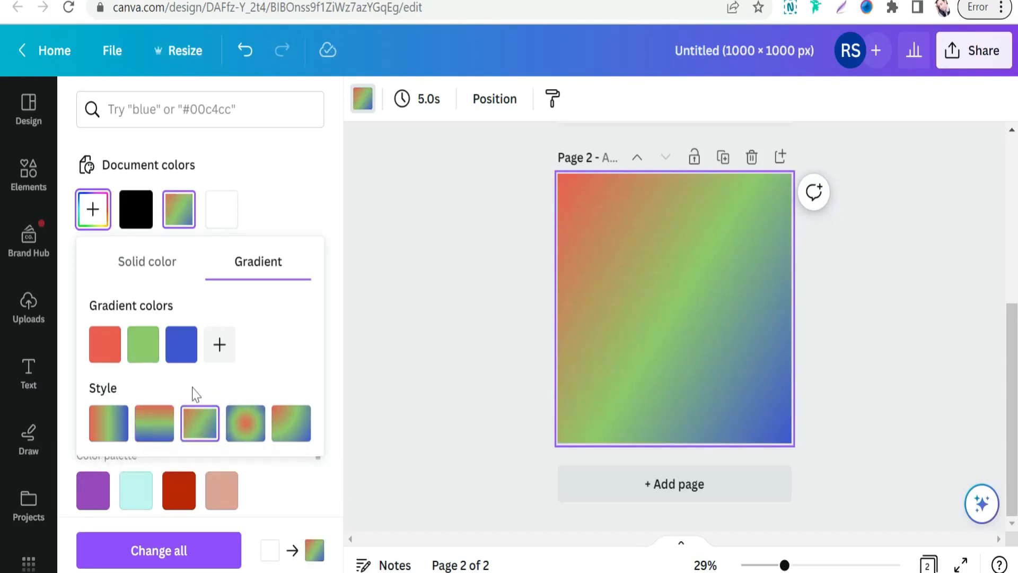
left_click(246, 423)
left_click(291, 425)
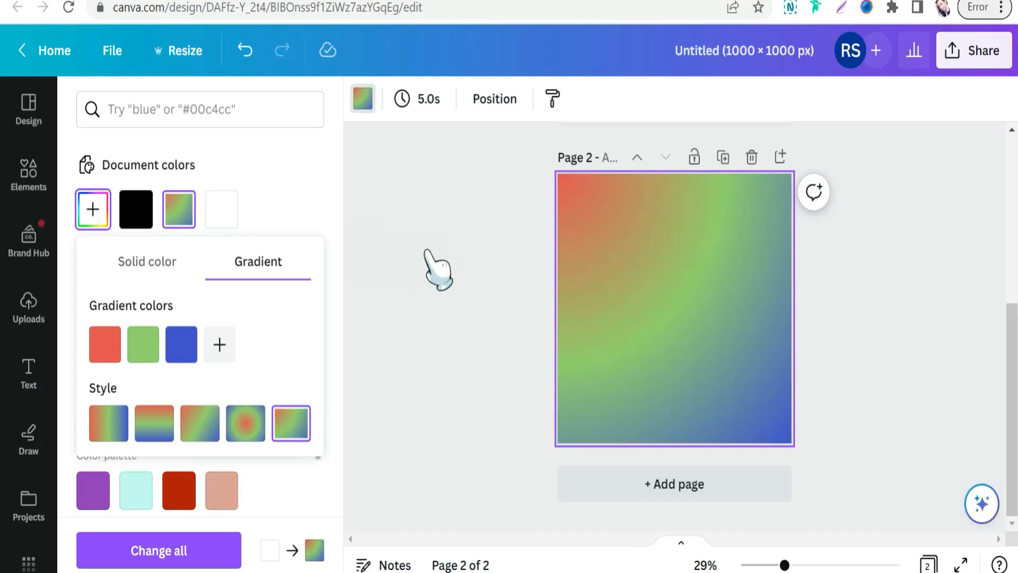
- Add a third page and search the elements for "MAN RUNNING", showing graphics only
left_click(694, 480)
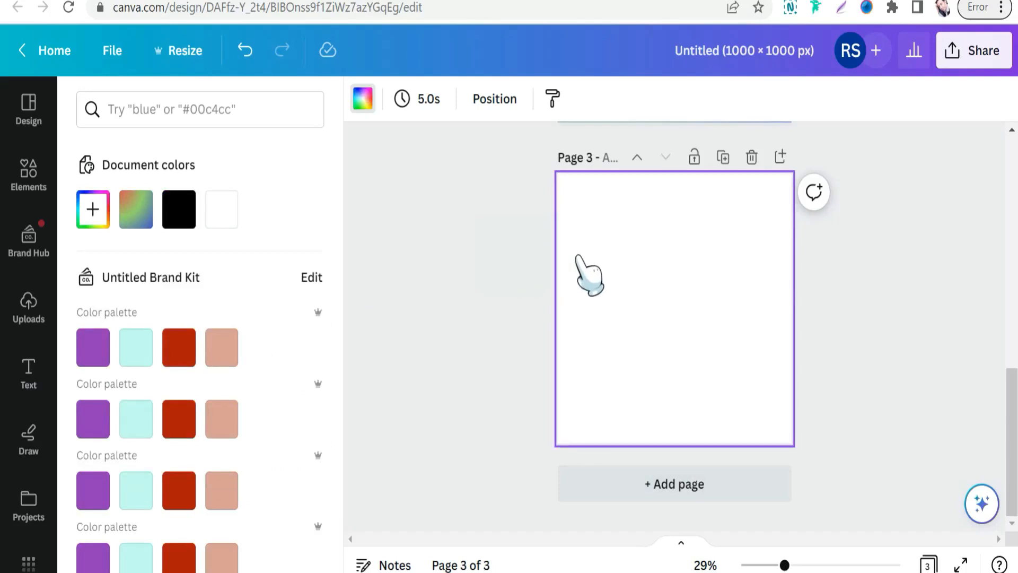
left_click(26, 183)
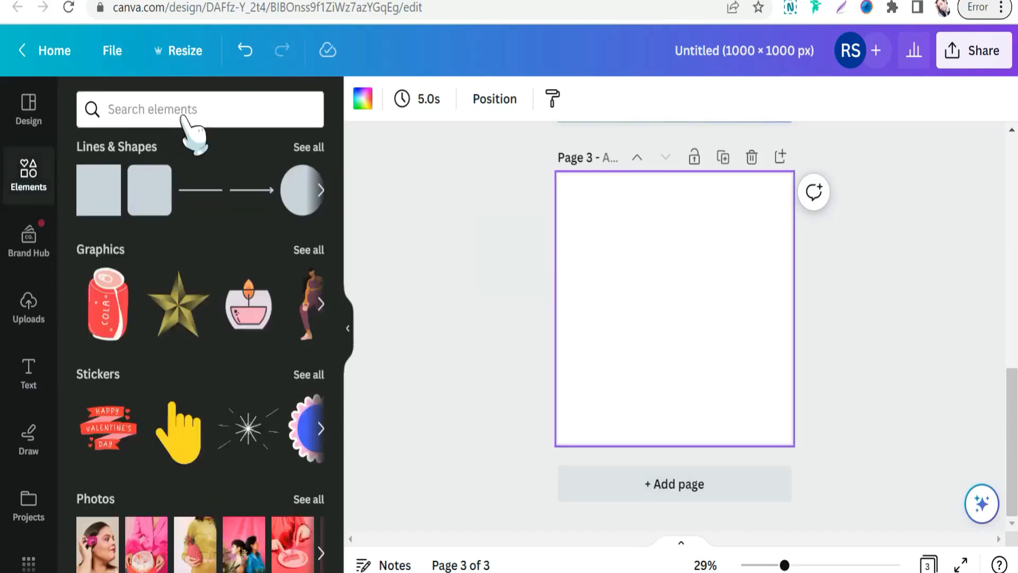
left_click(141, 106)
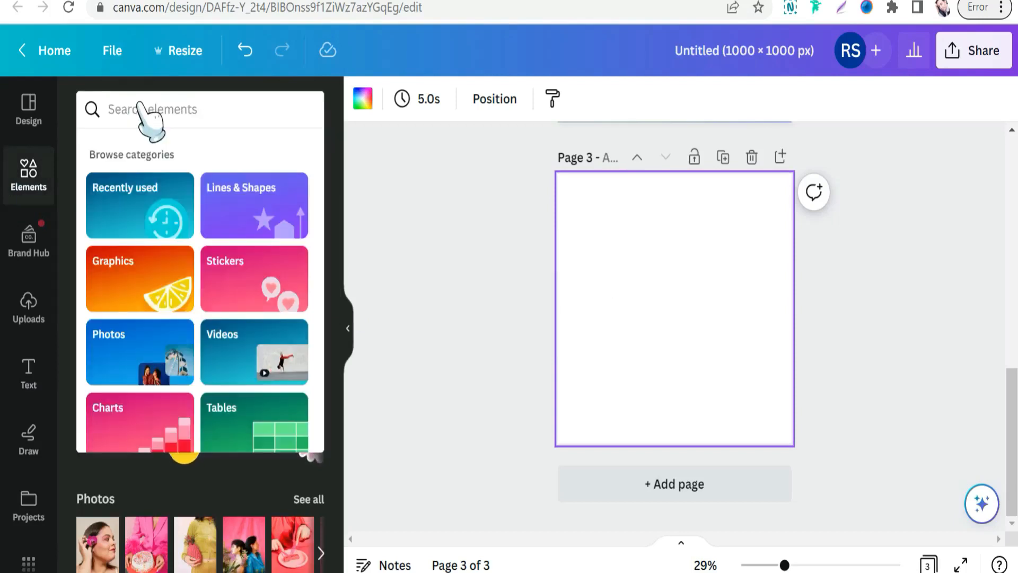
type("MAN RUNNING")
key("Return")
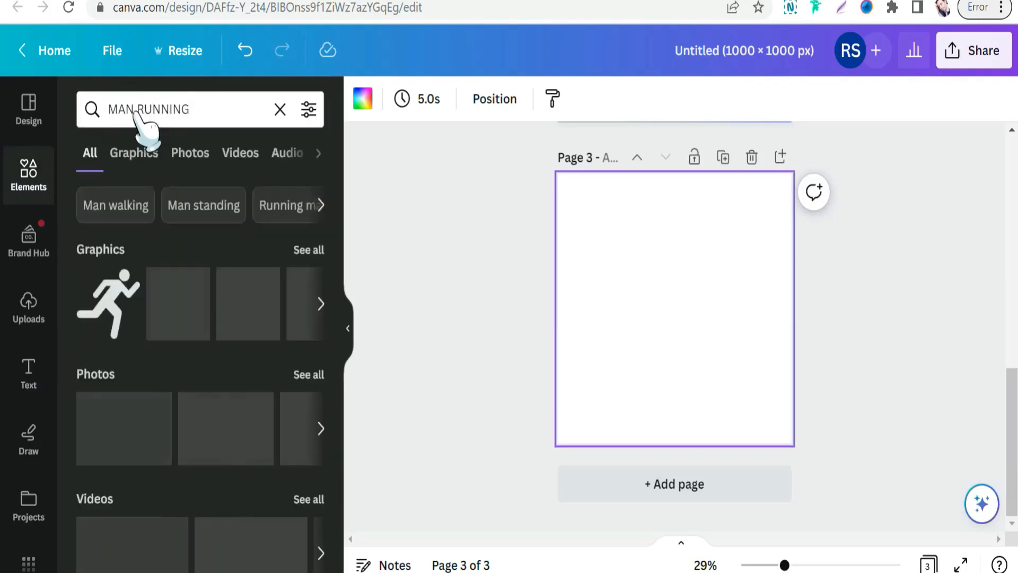
left_click(135, 155)
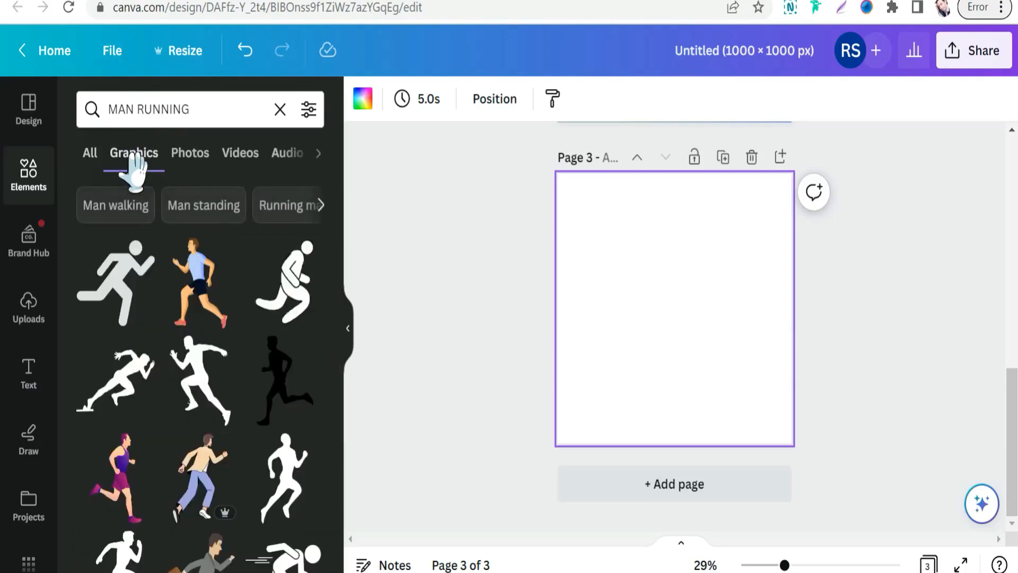
- Filter the graphics results to Animated elements only
left_click(309, 110)
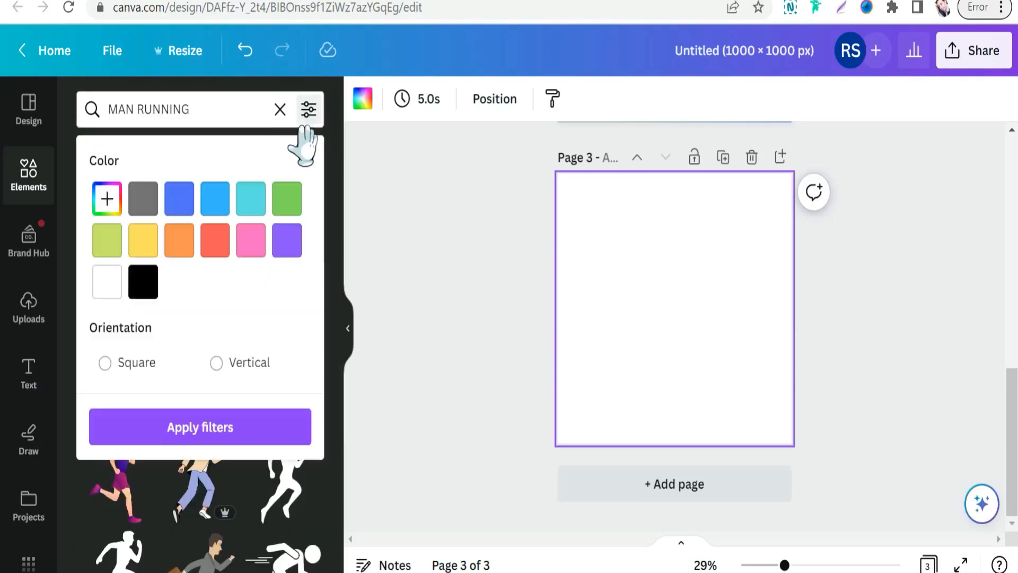
scroll(217, 366, "down", 3)
left_click(216, 295)
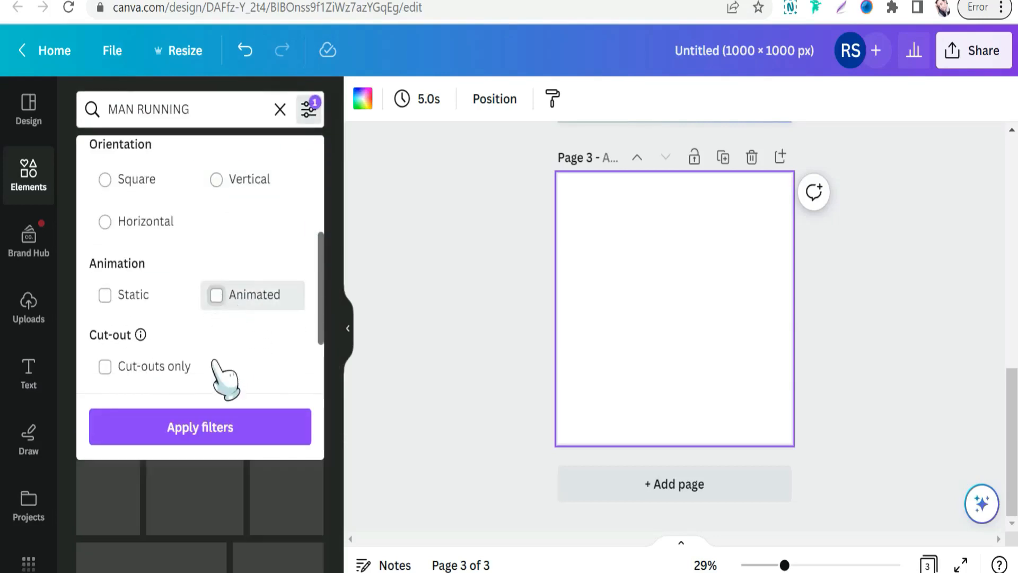
left_click(217, 429)
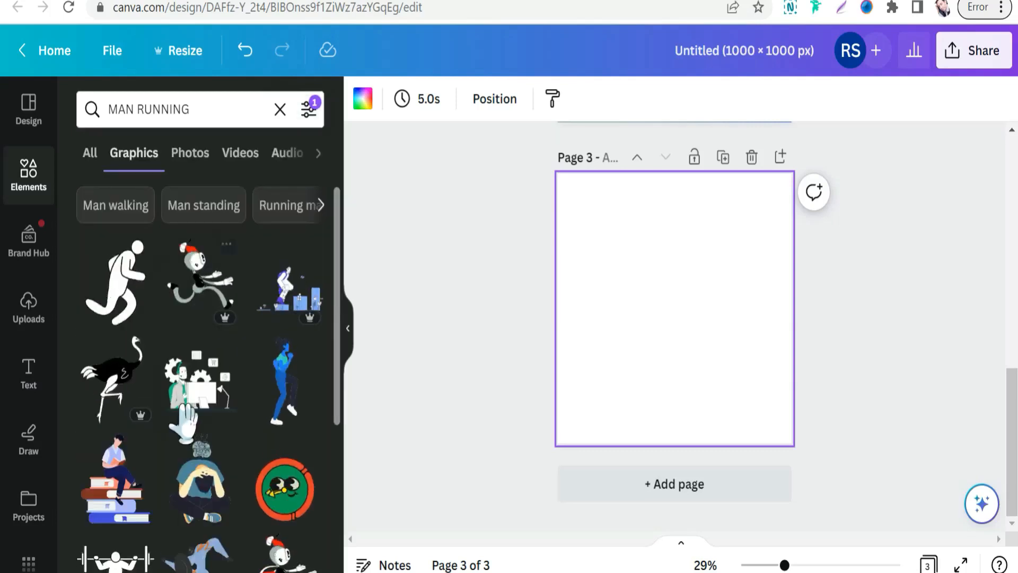
- Insert the animated cyclist graphic on page 3 and shrink it into the page's lower-left corner
scroll(188, 361, "down", 5)
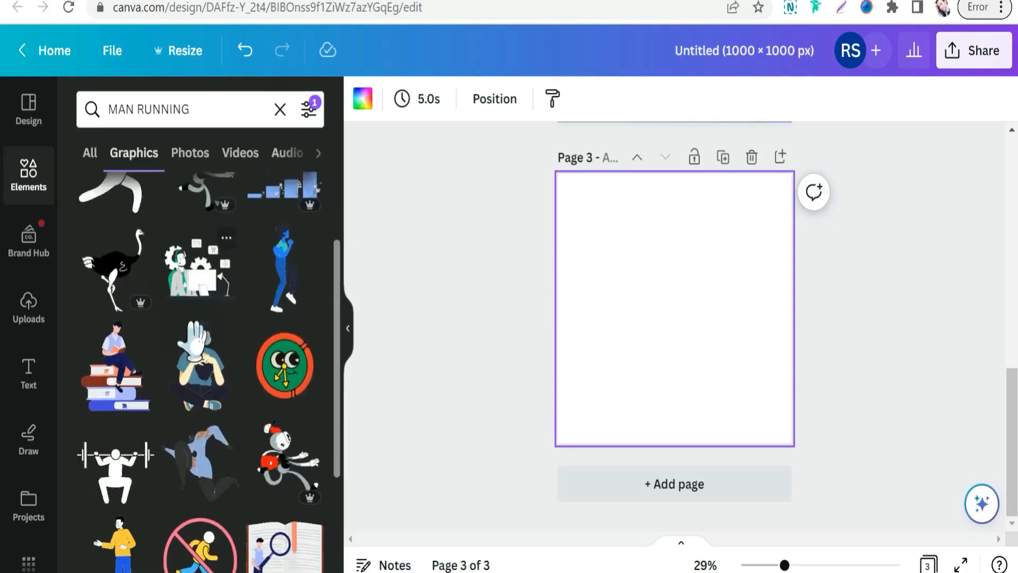
scroll(197, 326, "down", 8)
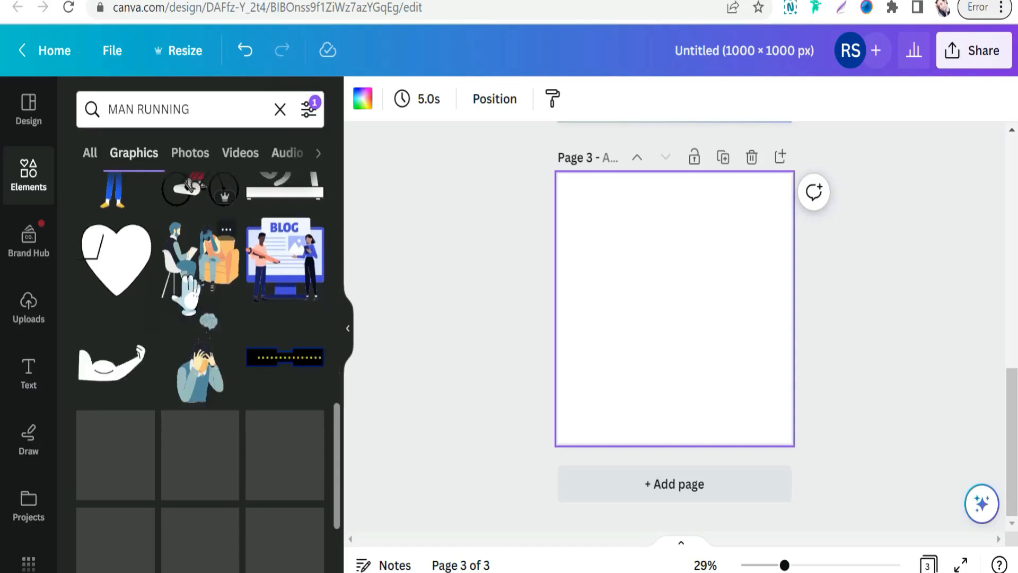
scroll(189, 339, "up", 3)
scroll(201, 339, "down", 3)
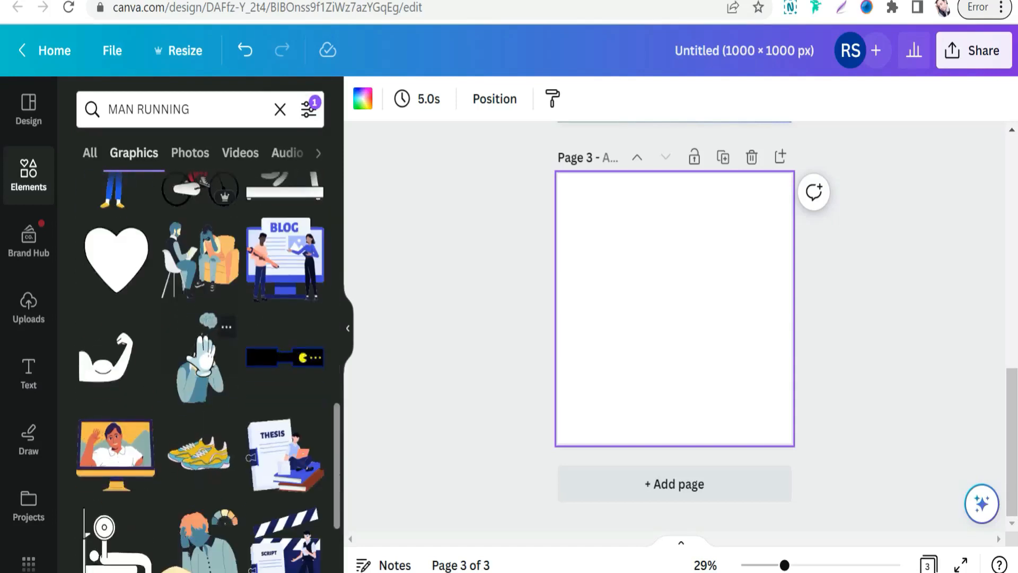
scroll(204, 339, "up", 3)
left_click(204, 345)
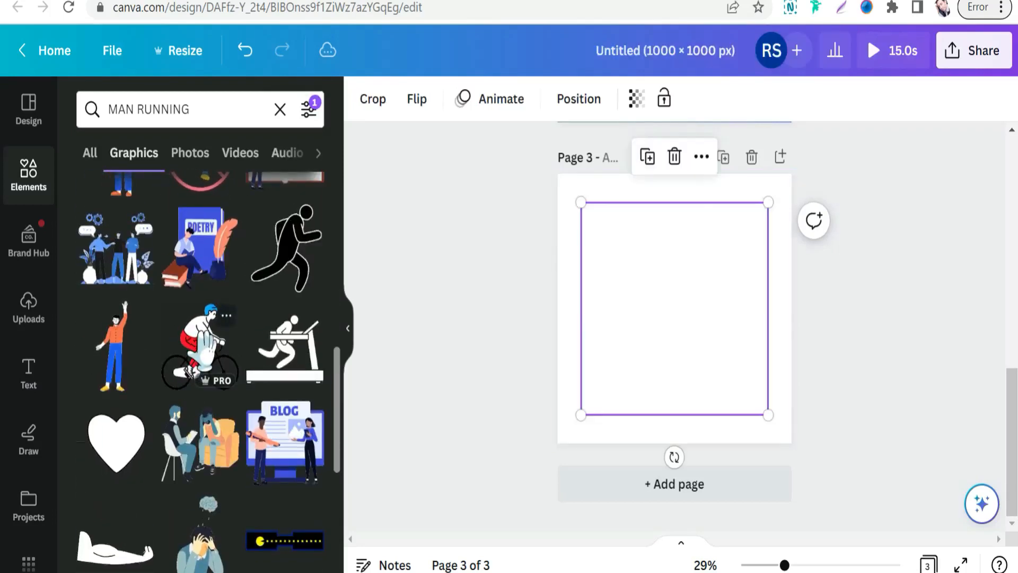
left_click_drag(769, 202, 637, 316)
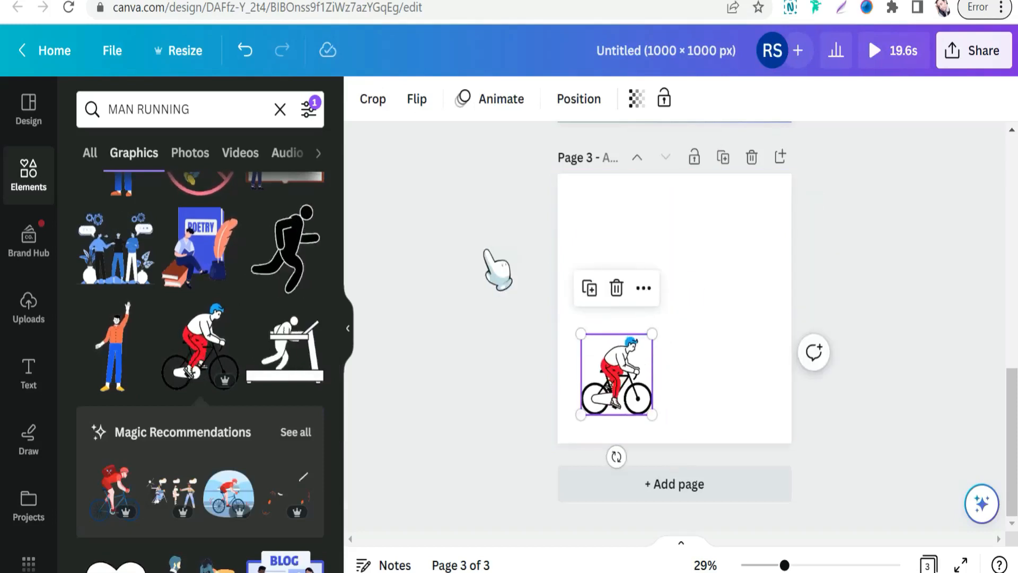
- Create a custom animation for the cyclist with a nearly straight horizontal path running off the page's right edge
left_click(505, 269)
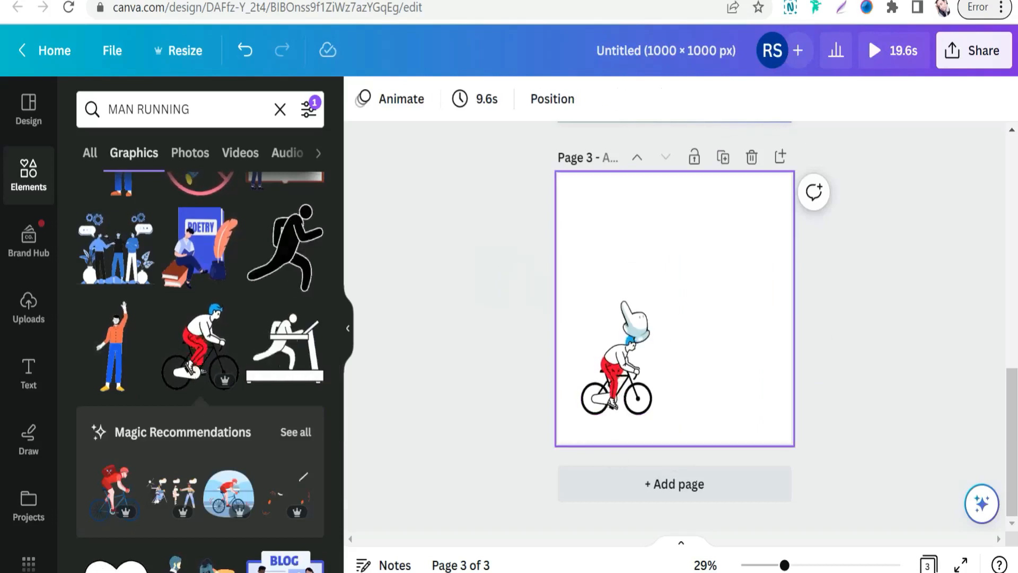
left_click(631, 398)
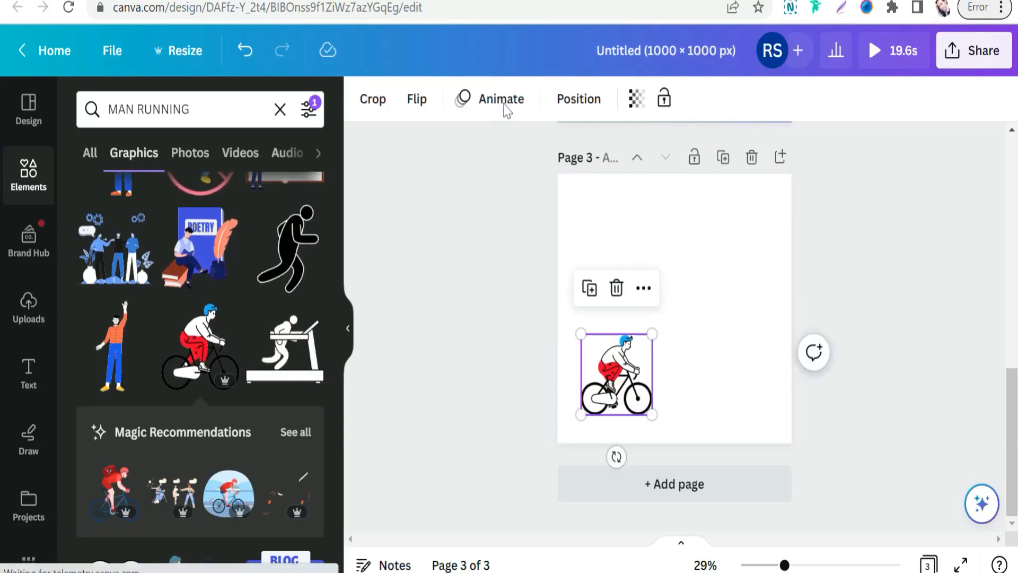
left_click(493, 101)
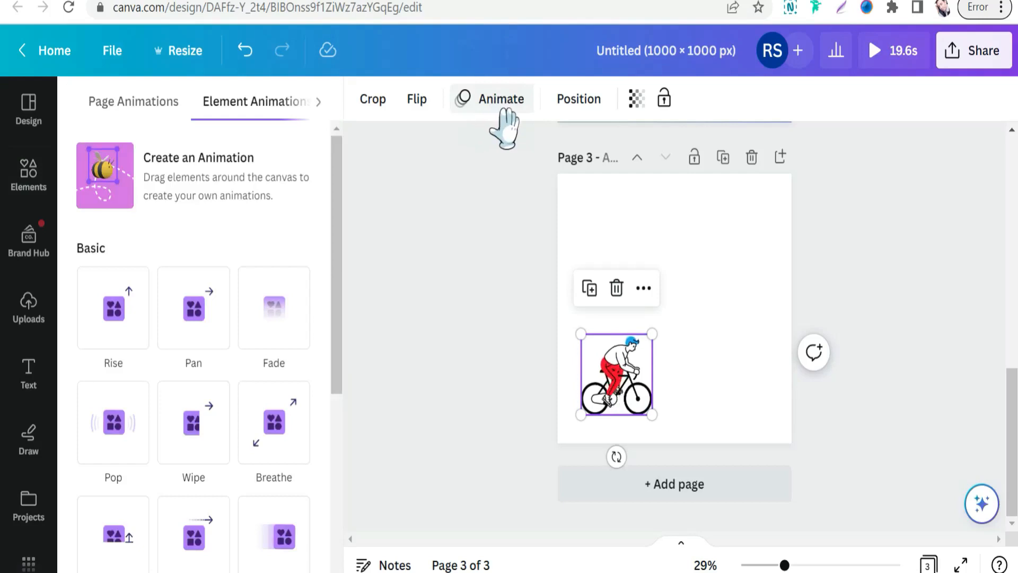
left_click(209, 185)
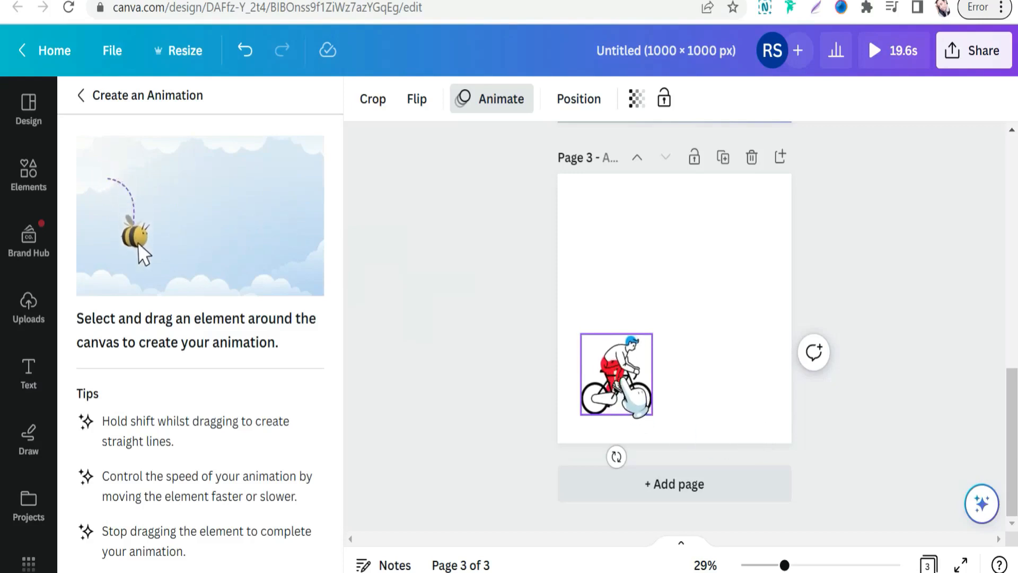
left_click_drag(692, 401, 810, 398)
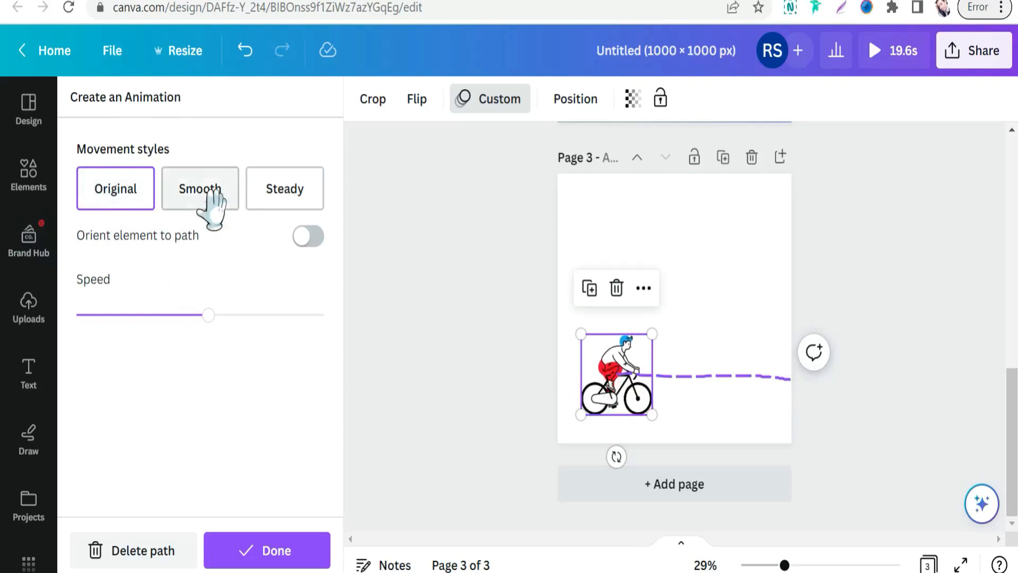
- Set the cyclist's movement style to Smooth, raise the speed to about five-sixths of its range, and finish the animation
left_click(199, 200)
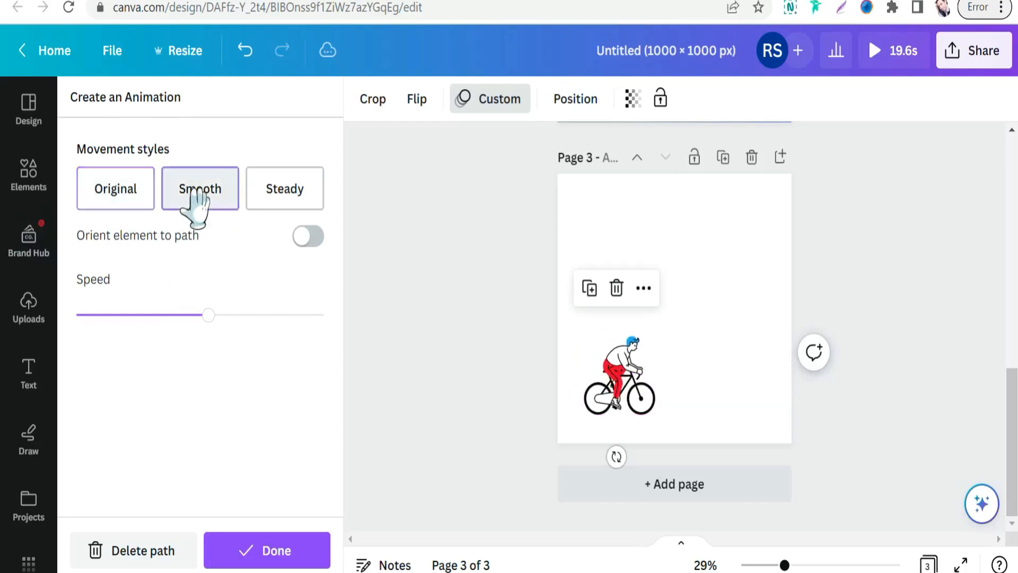
left_click(285, 194)
left_click(217, 201)
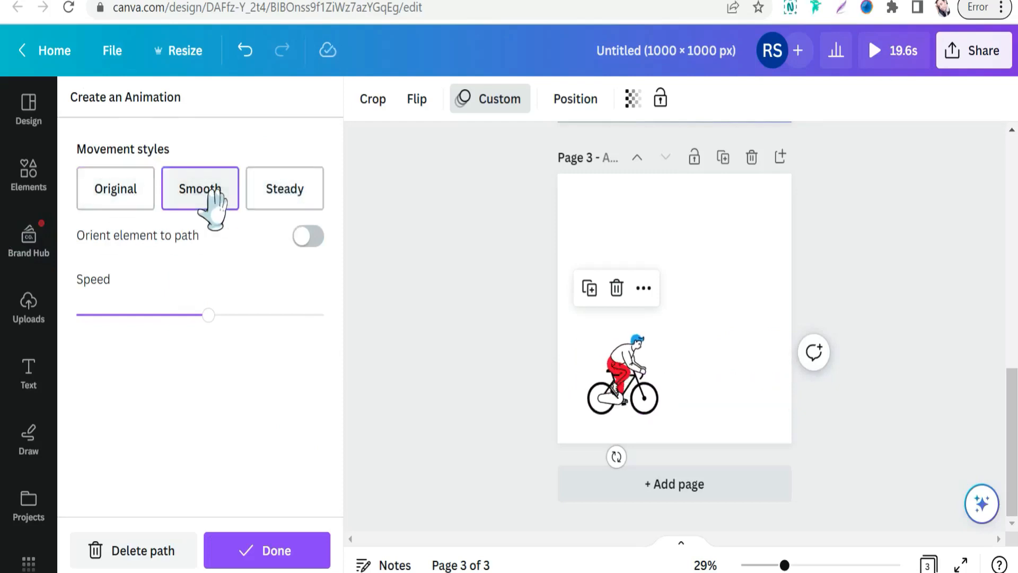
left_click_drag(210, 315, 286, 316)
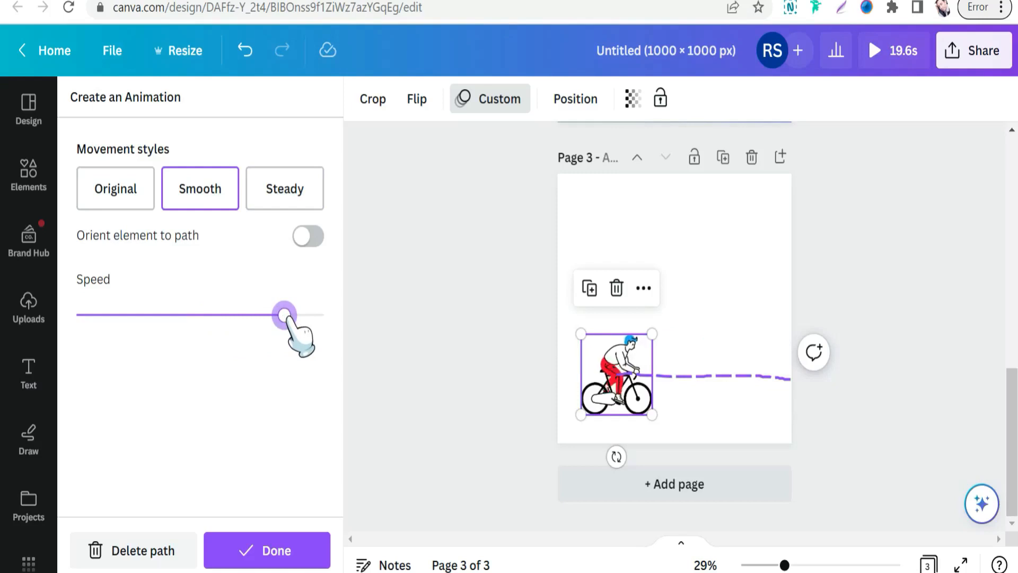
left_click(274, 550)
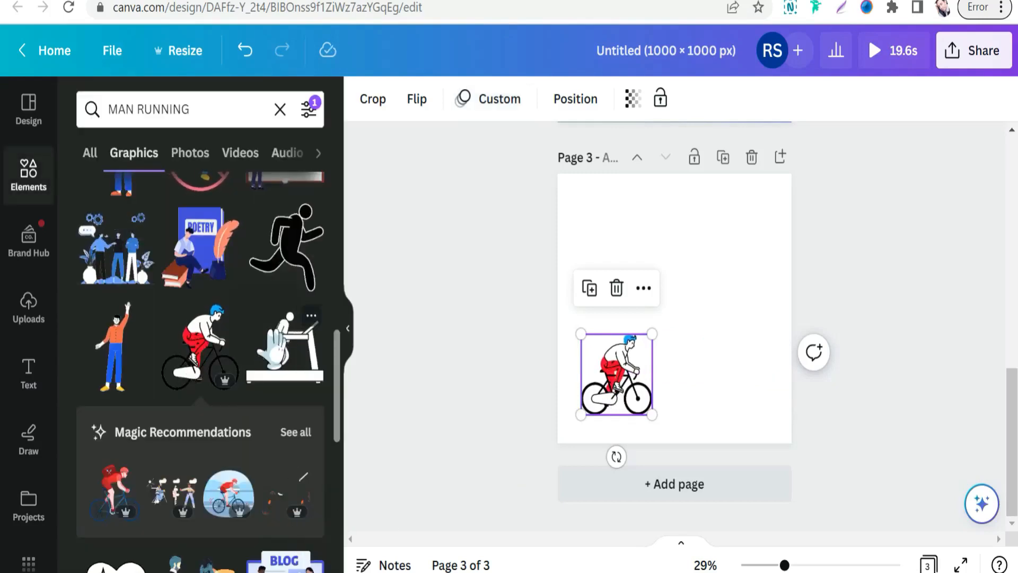